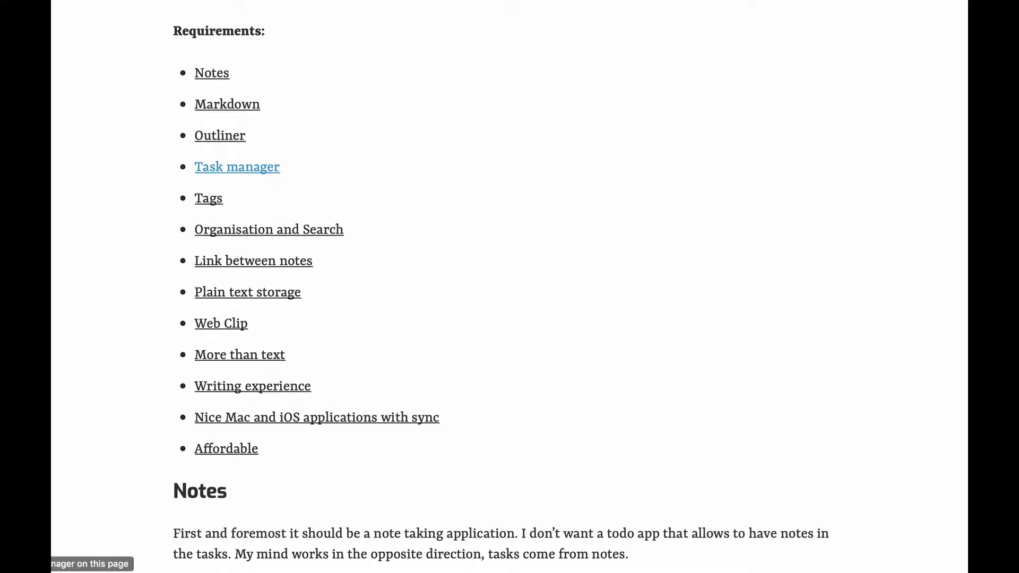
# Step: Follow the 'Task manager' link in the post's Requirements list to reach that section
pyautogui.click(238, 167)
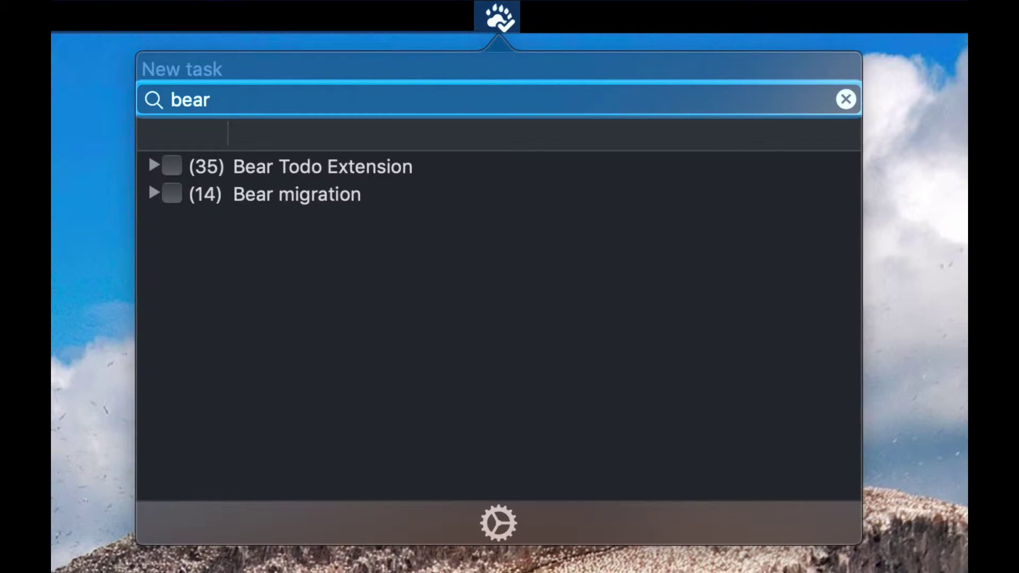
# Step: Expand Bear Todo Extension in the results and select its case-insensitive search task
pyautogui.press('Down')
pyautogui.press('Down')
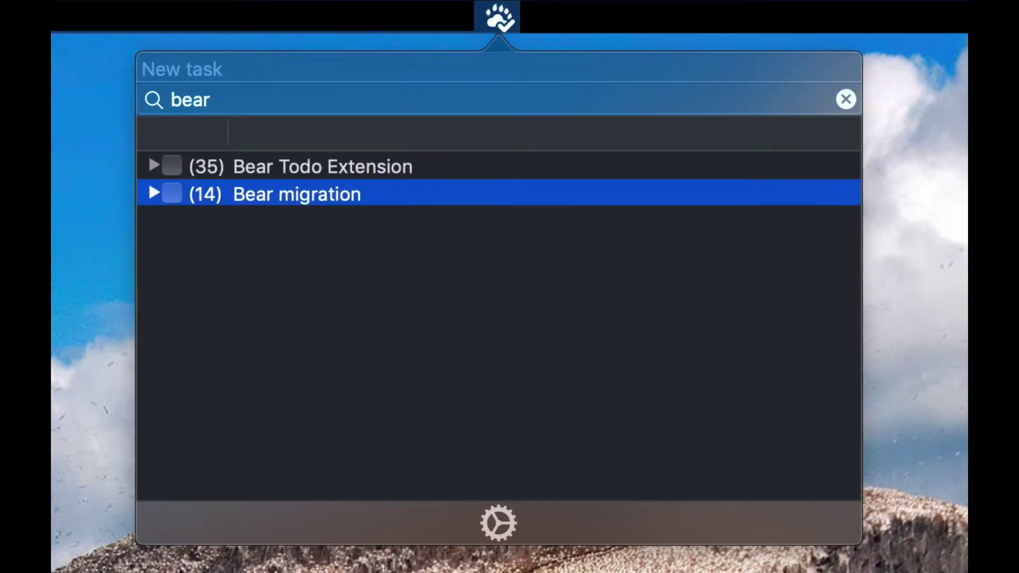
pyautogui.press('Up')
pyautogui.press('Right')
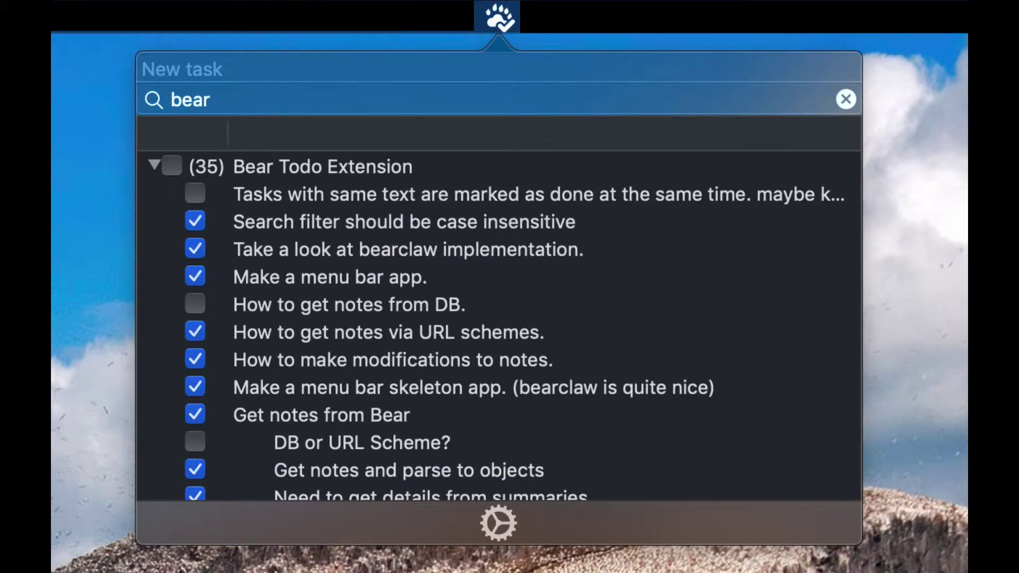
pyautogui.press('Down')
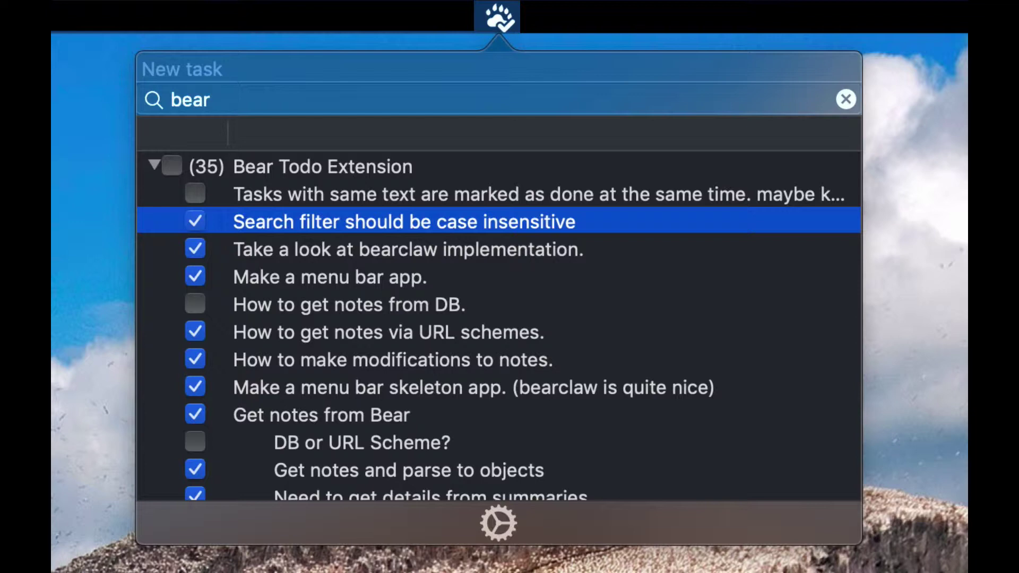
pyautogui.press('Return')
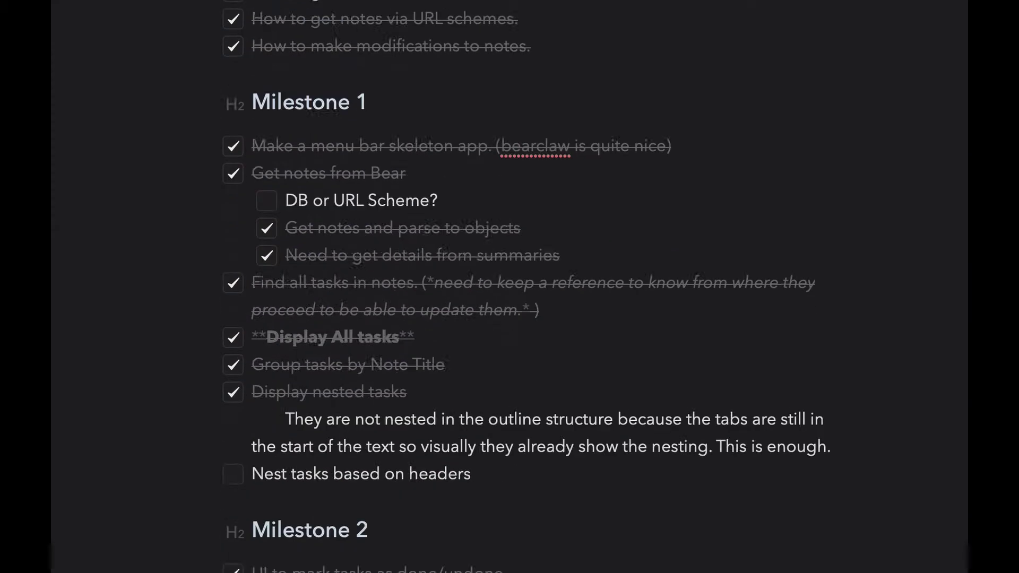
pyautogui.scroll(-7, 525, 287)
pyautogui.scroll(1, 524, 286)
pyautogui.scroll(-3, 525, 287)
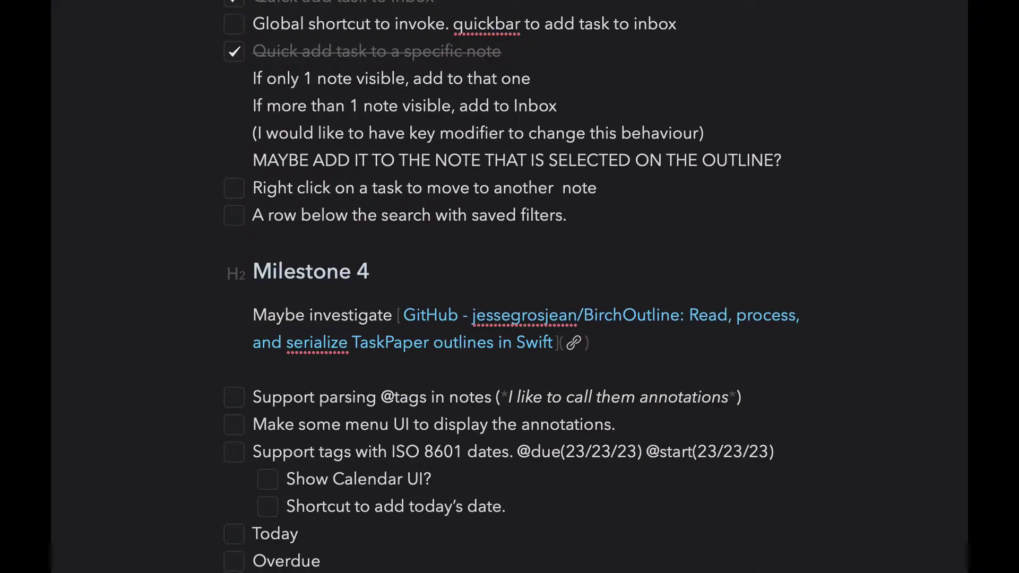
pyautogui.scroll(1, 509, 288)
pyautogui.scroll(5, 510, 287)
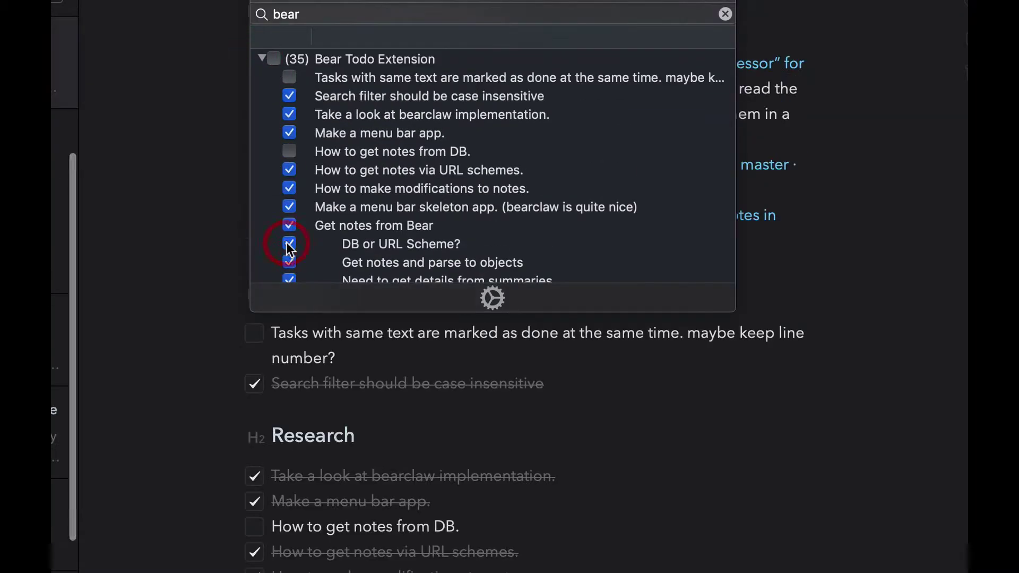
# Step: Tick and untick the 'How to get notes from DB.' checkbox repeatedly, ending unchecked
pyautogui.click(288, 152)
pyautogui.click(289, 152)
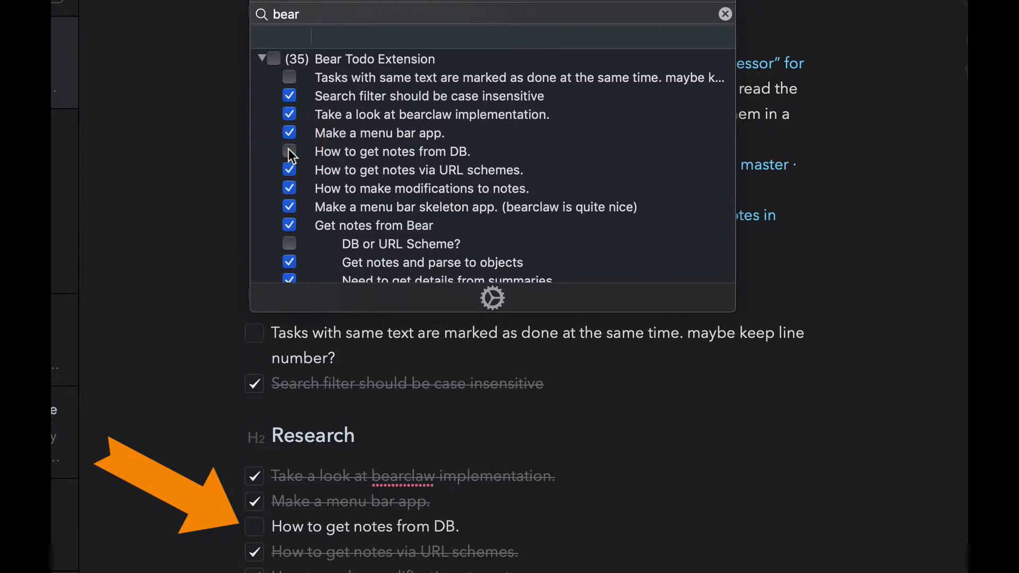
pyautogui.click(290, 152)
pyautogui.click(264, 59)
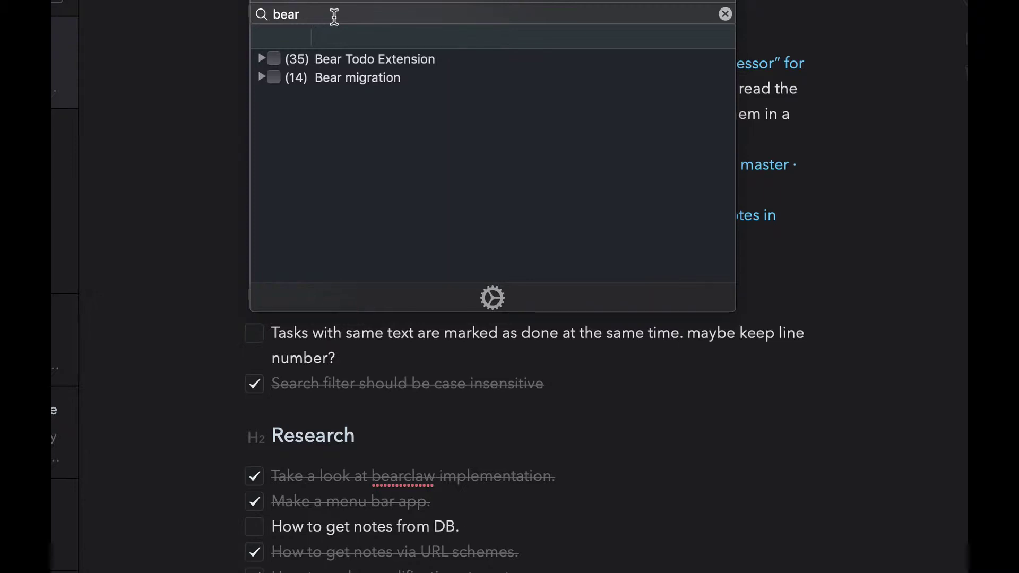
# Step: Narrow the search filter to 'bear mi' so Bear migration is targeted
pyautogui.write('mig')
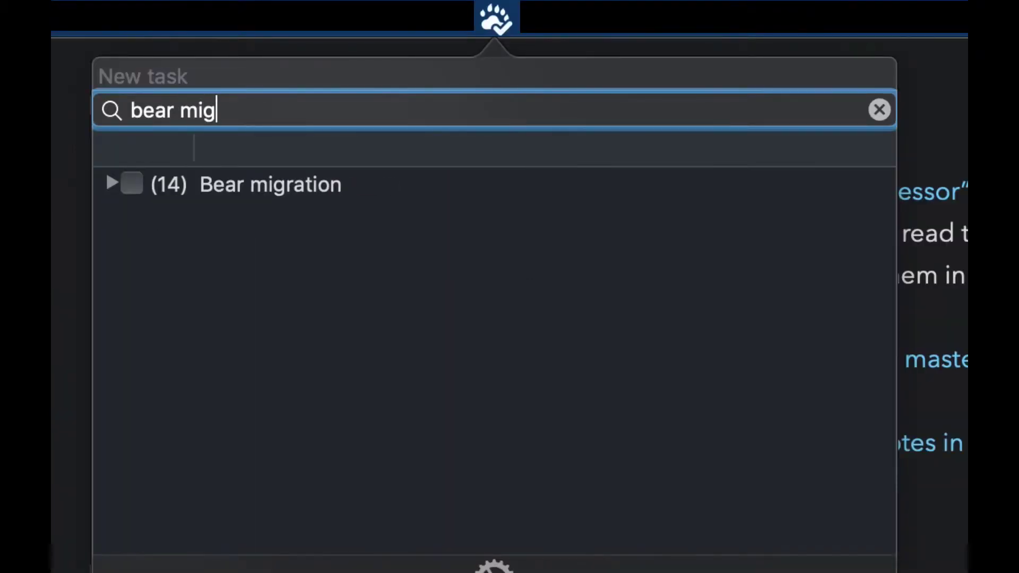
pyautogui.press('BackSpace')
pyautogui.press('BackSpace')
pyautogui.press('BackSpace')
pyautogui.press('BackSpace')
pyautogui.press('BackSpace')
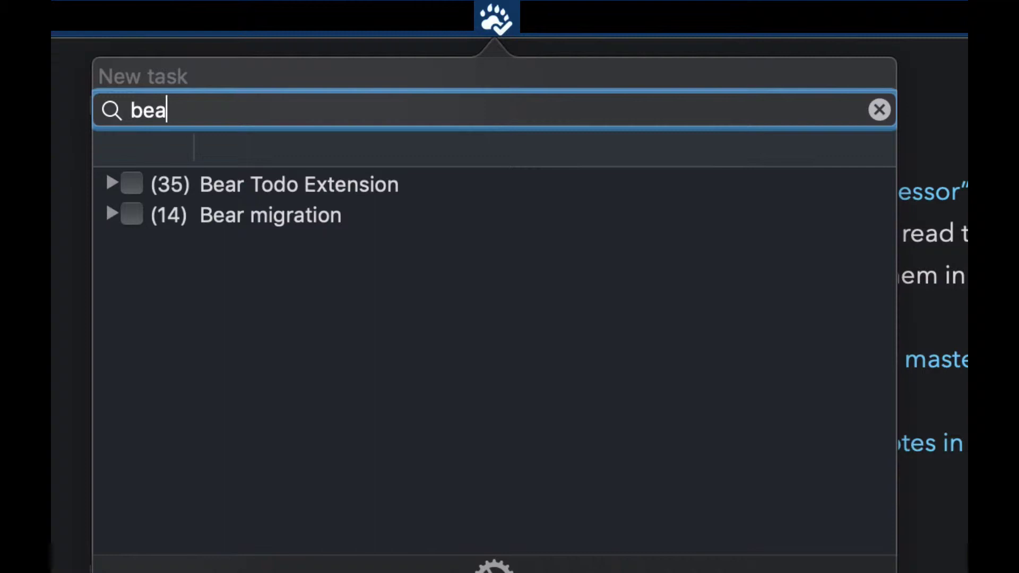
pyautogui.write('r mi')
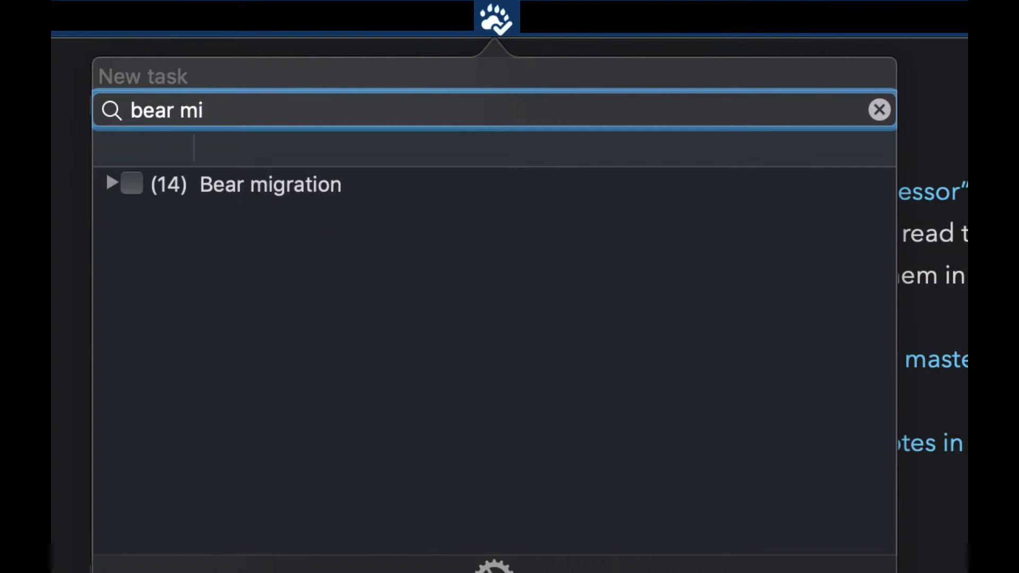
pyautogui.press('BackSpace')
pyautogui.press('BackSpace')
pyautogui.press('BackSpace')
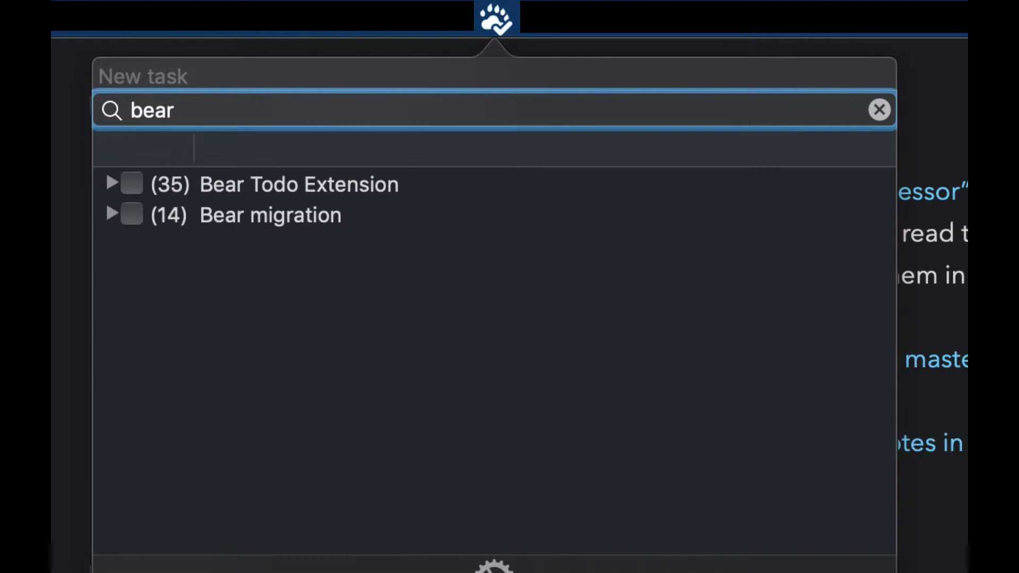
# Step: Add tasks 'test' and 'test 2' to Bear migration, then trim the search text
pyautogui.write('test')
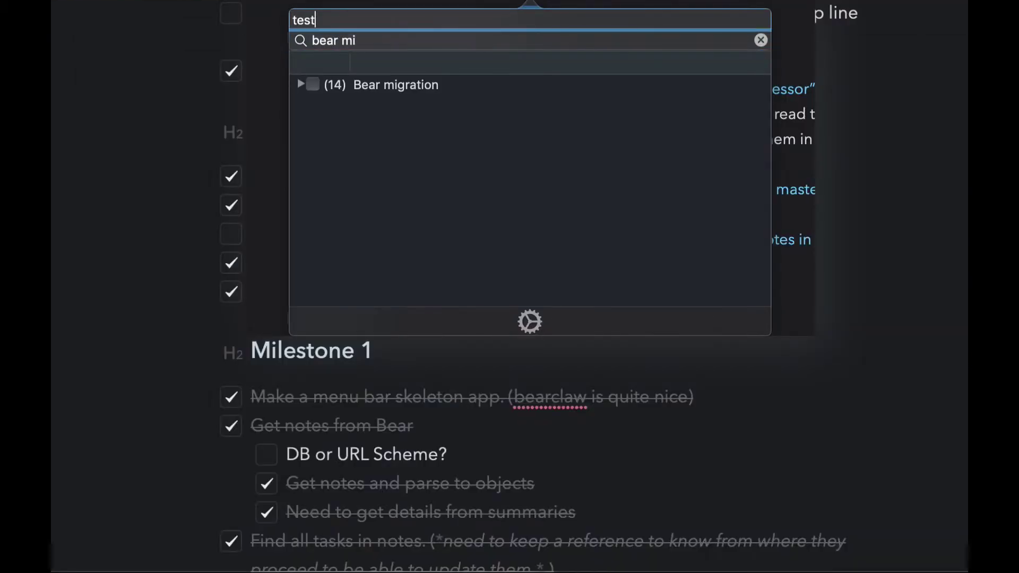
pyautogui.press('Return')
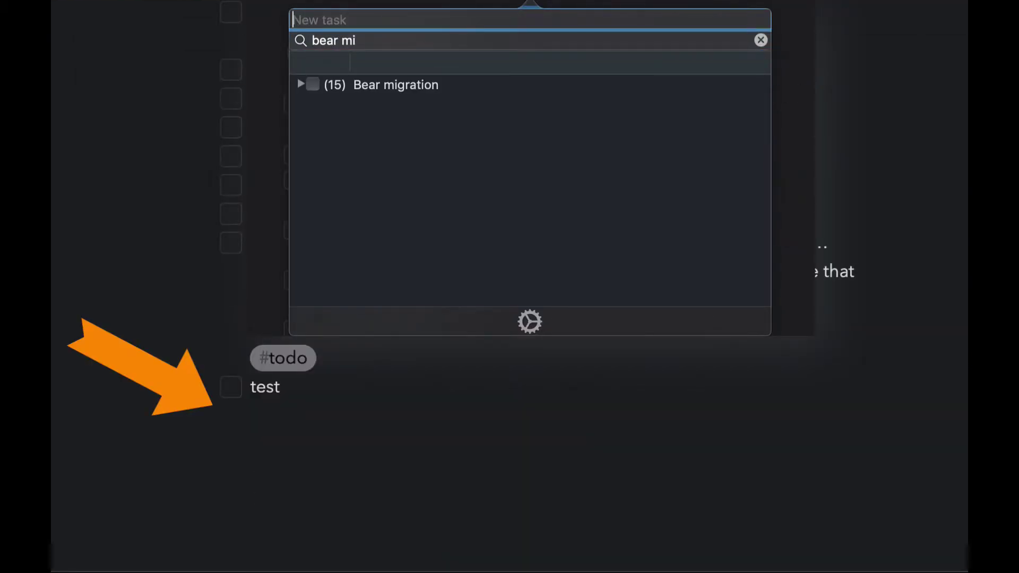
pyautogui.write('test')
pyautogui.write(' 2')
pyautogui.press('Return')
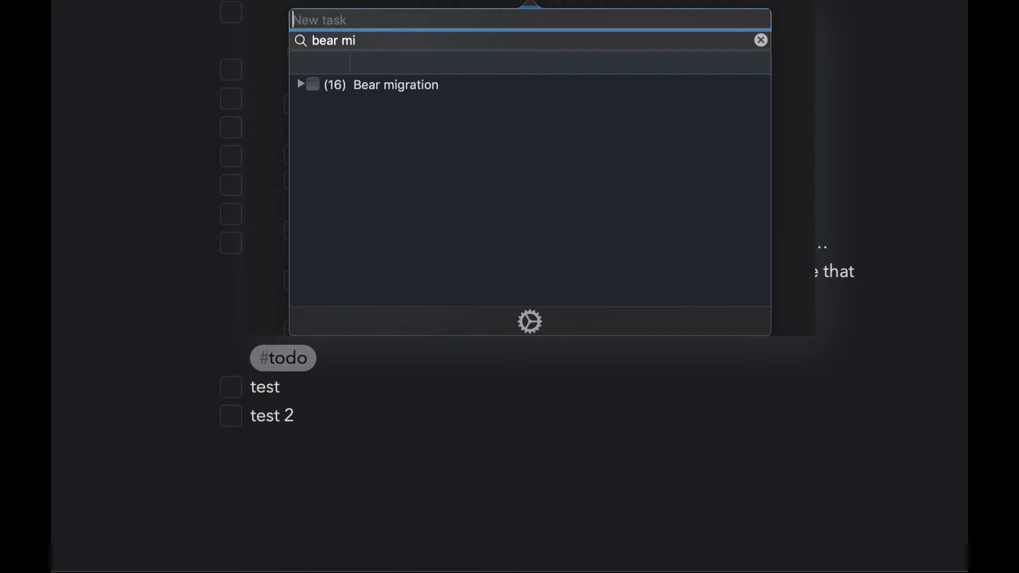
pyautogui.press('Tab')
pyautogui.press('BackSpace')
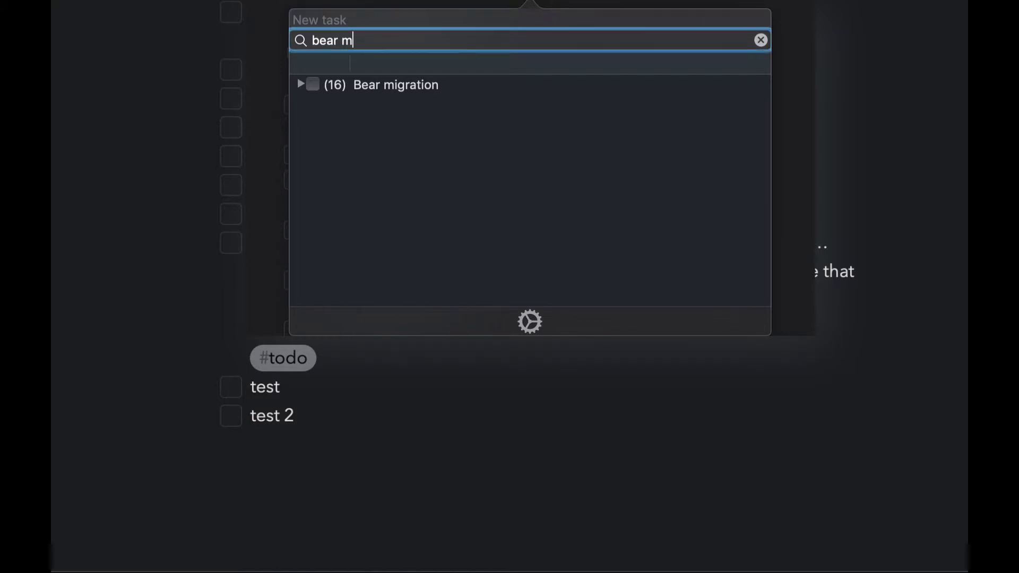
pyautogui.scroll(-3, 525, 287)
pyautogui.scroll(-2, 525, 287)
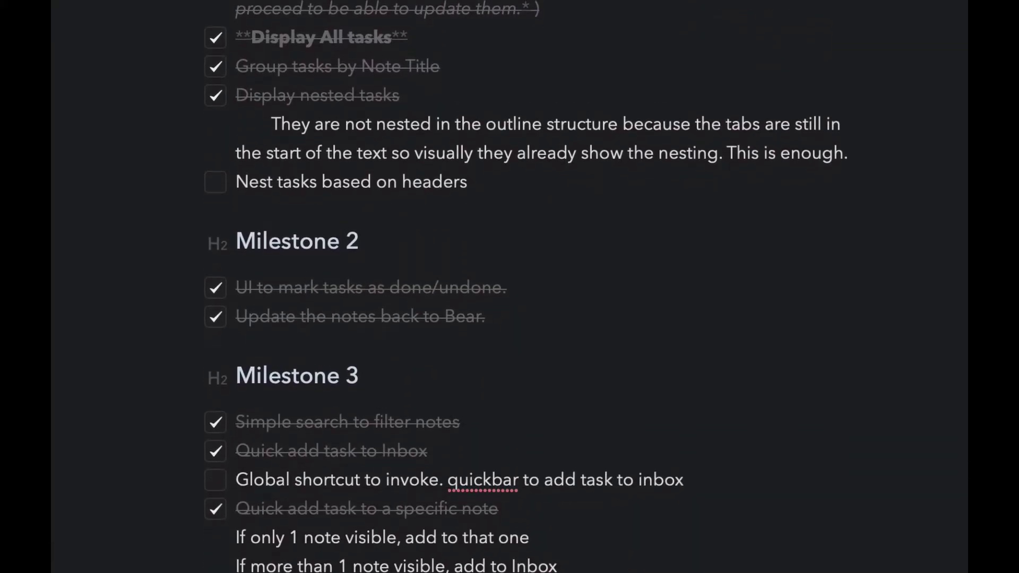
pyautogui.scroll(-2, 526, 287)
pyautogui.scroll(-4, 525, 287)
pyautogui.scroll(-1, 526, 286)
pyautogui.scroll(-4, 526, 286)
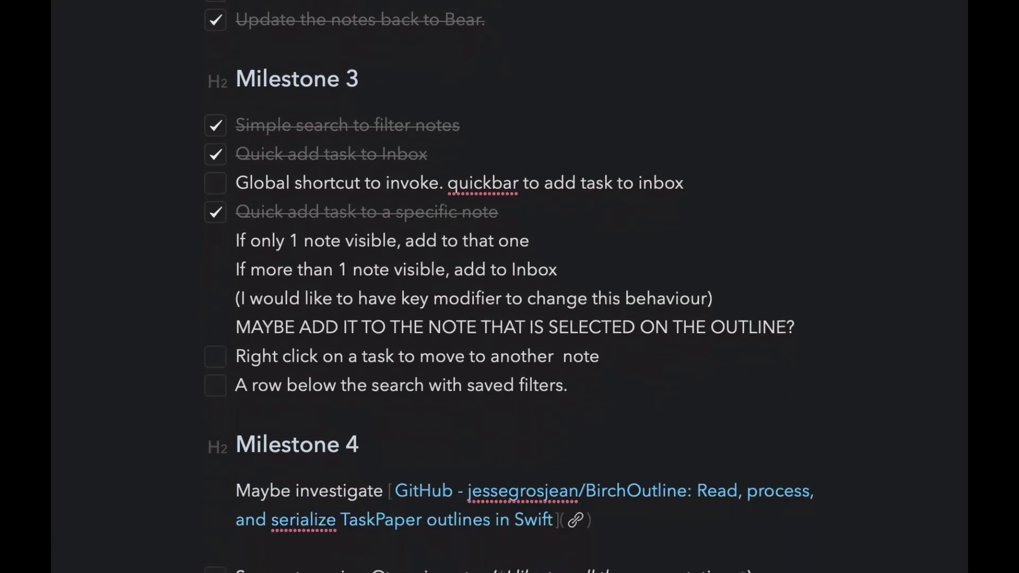
pyautogui.scroll(-4, 526, 287)
pyautogui.scroll(-6, 526, 287)
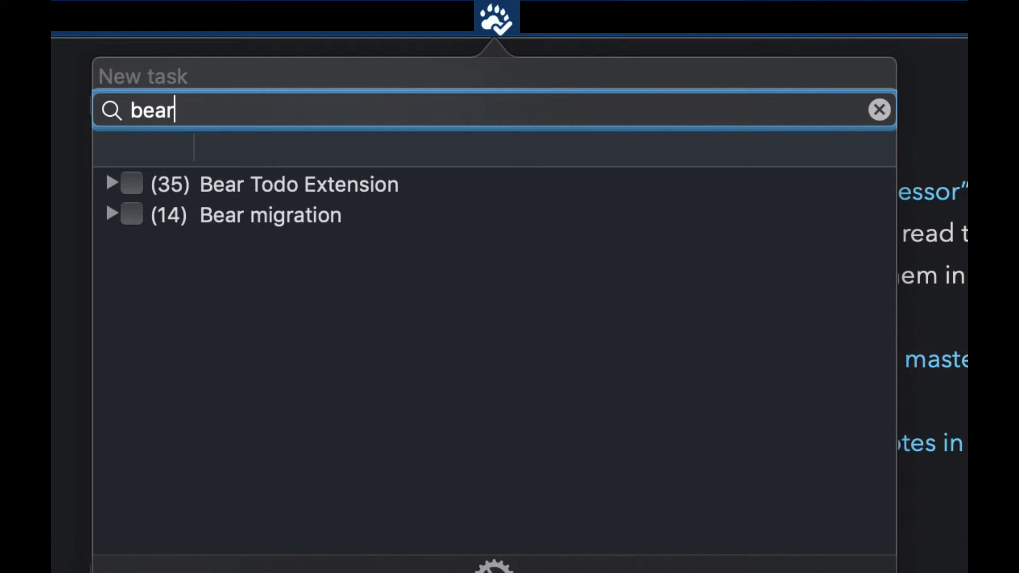
pyautogui.write('mi')
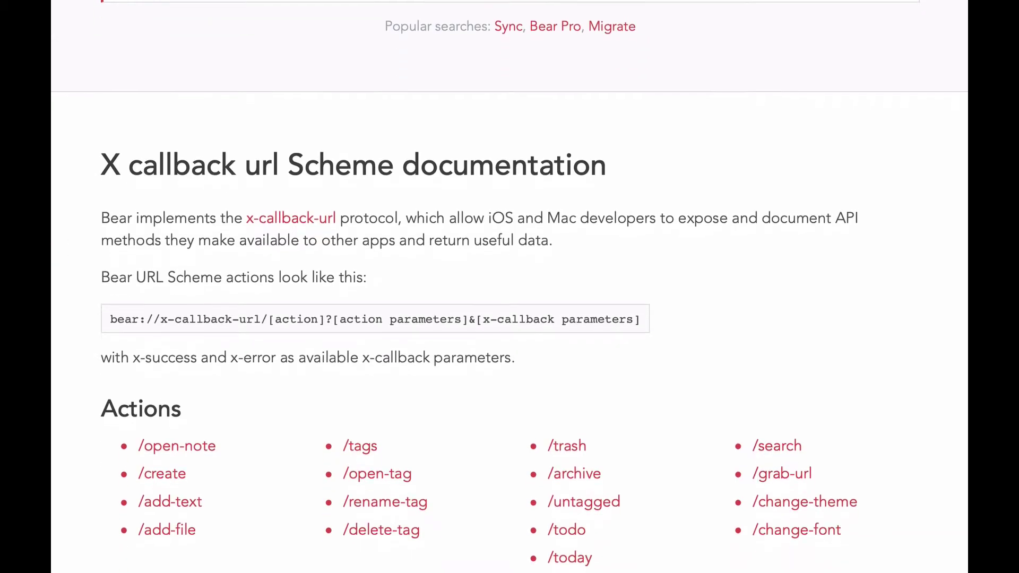
pyautogui.scroll(-3, 510, 286)
pyautogui.scroll(-2, 510, 287)
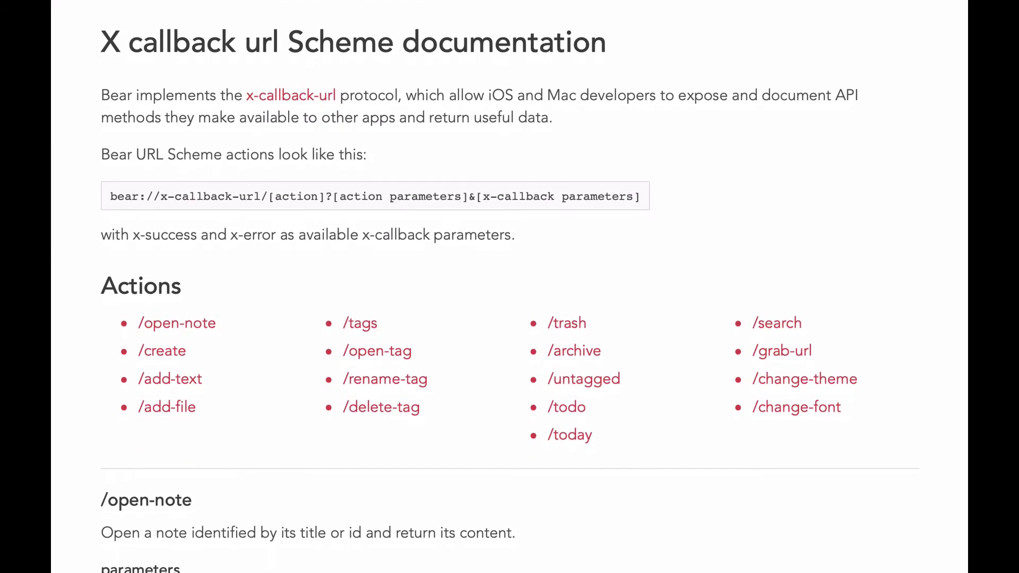
pyautogui.scroll(-2, 509, 287)
pyautogui.scroll(-3, 509, 287)
pyautogui.scroll(-5, 510, 286)
pyautogui.scroll(-1, 510, 287)
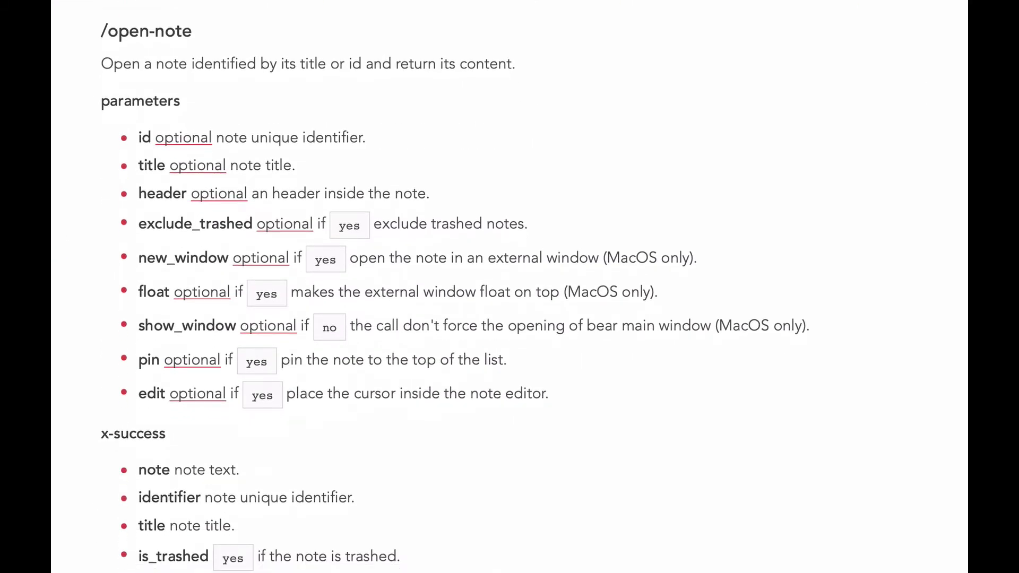
pyautogui.scroll(-6, 510, 287)
pyautogui.scroll(-5, 510, 287)
pyautogui.scroll(-5, 510, 286)
pyautogui.scroll(-9, 509, 287)
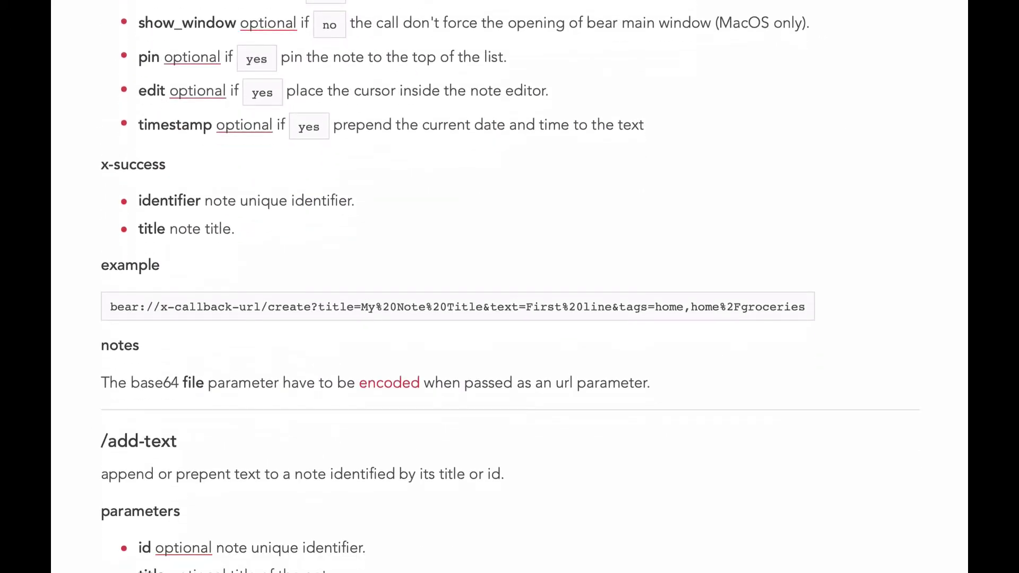
pyautogui.scroll(-5, 510, 286)
pyautogui.scroll(-5, 511, 287)
pyautogui.scroll(-7, 510, 287)
pyautogui.scroll(-3, 510, 287)
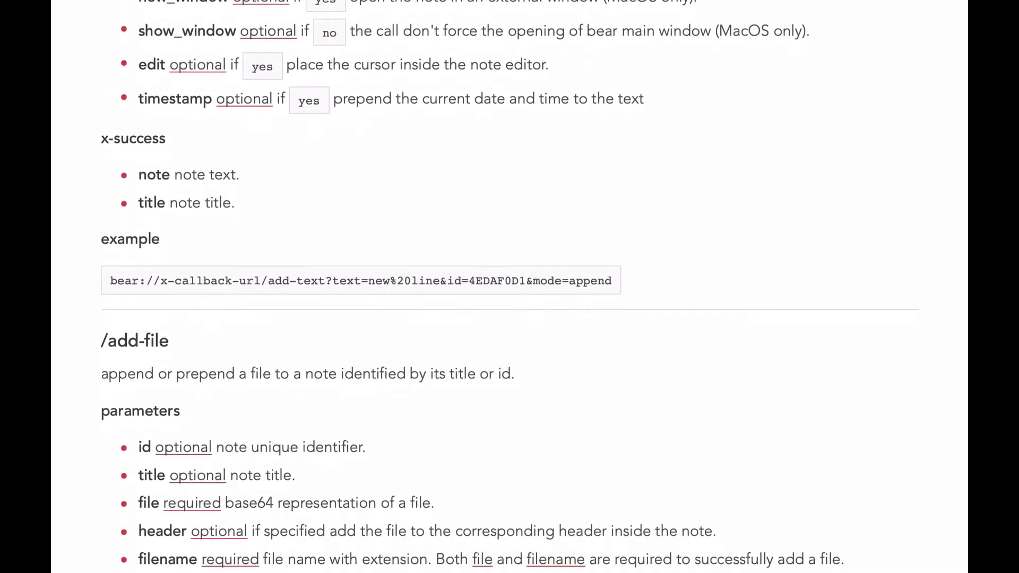
pyautogui.scroll(-8, 509, 287)
pyautogui.scroll(-1, 510, 287)
pyautogui.scroll(1, 509, 287)
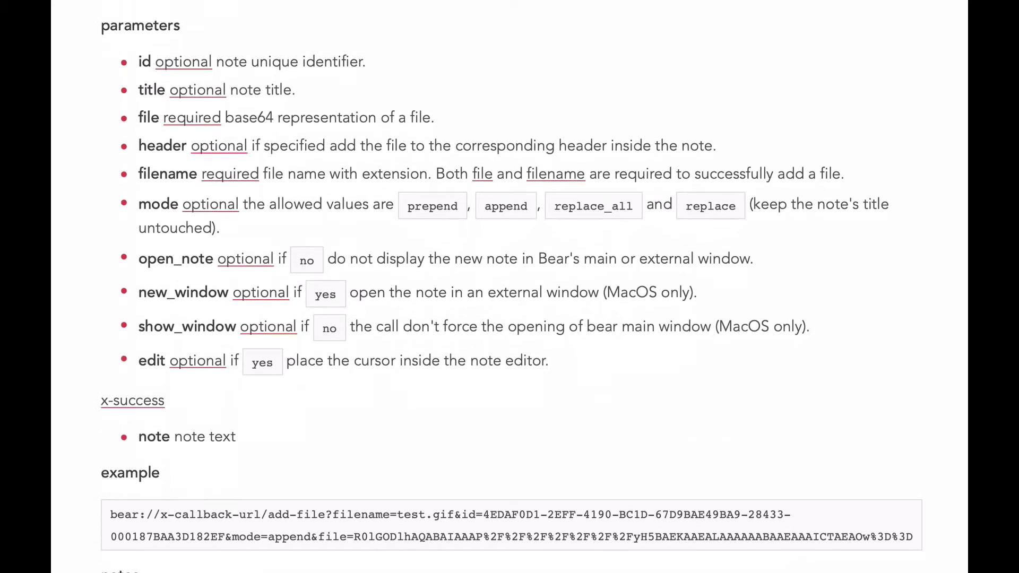
pyautogui.scroll(8, 510, 287)
pyautogui.scroll(4, 511, 286)
pyautogui.scroll(4, 509, 287)
pyautogui.scroll(6, 510, 287)
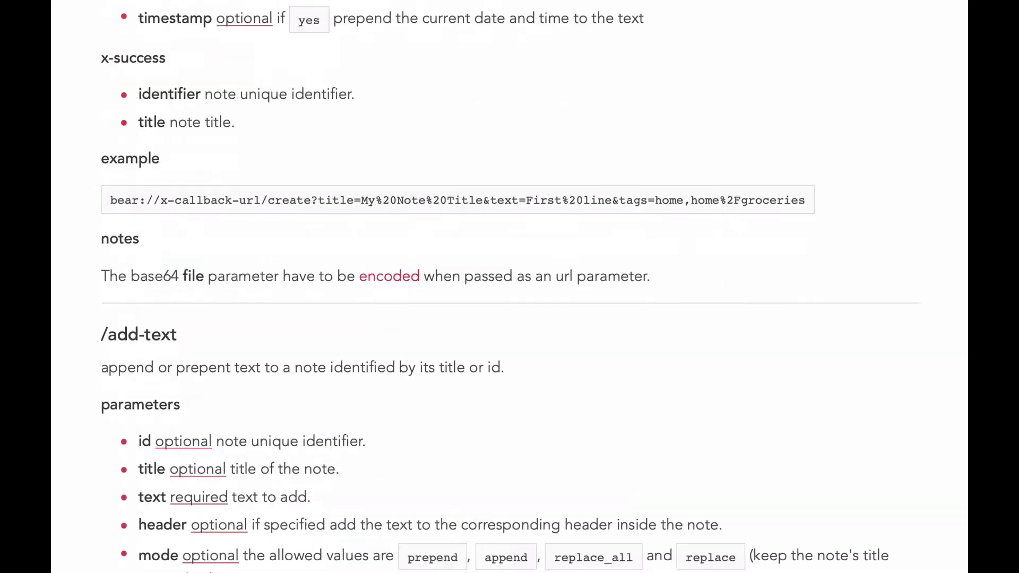
pyautogui.scroll(3, 509, 288)
pyautogui.scroll(7, 510, 287)
pyautogui.scroll(6, 510, 287)
pyautogui.scroll(2, 509, 287)
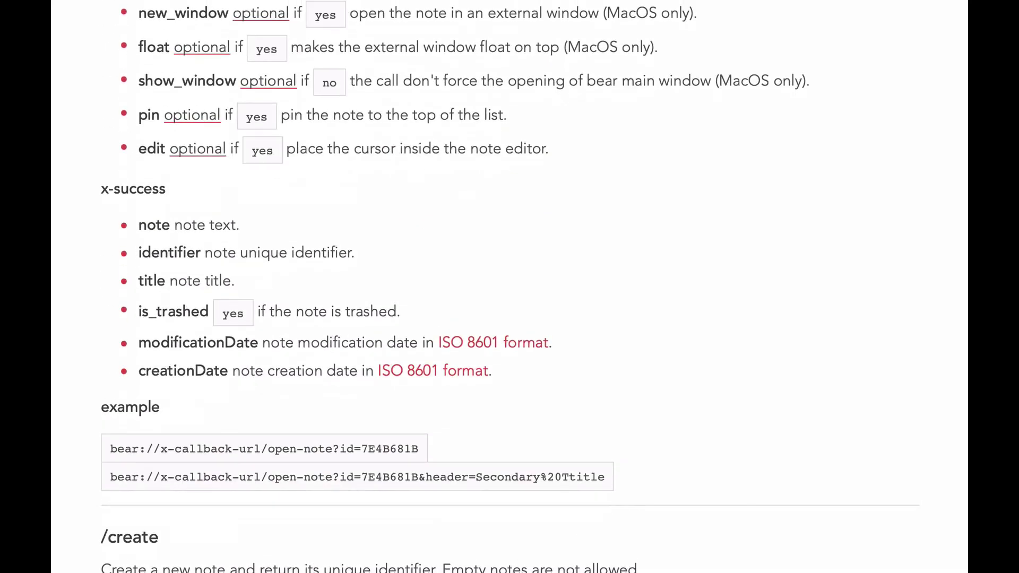
pyautogui.scroll(6, 509, 287)
pyautogui.scroll(2, 510, 287)
pyautogui.scroll(2, 510, 287)
pyautogui.scroll(3, 510, 287)
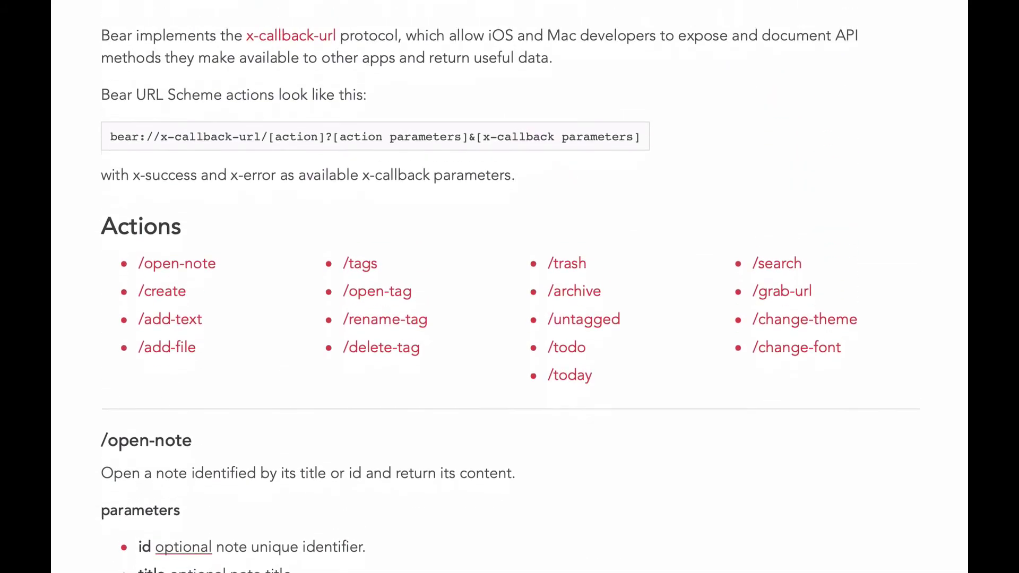
pyautogui.scroll(1, 510, 287)
pyautogui.scroll(1, 510, 287)
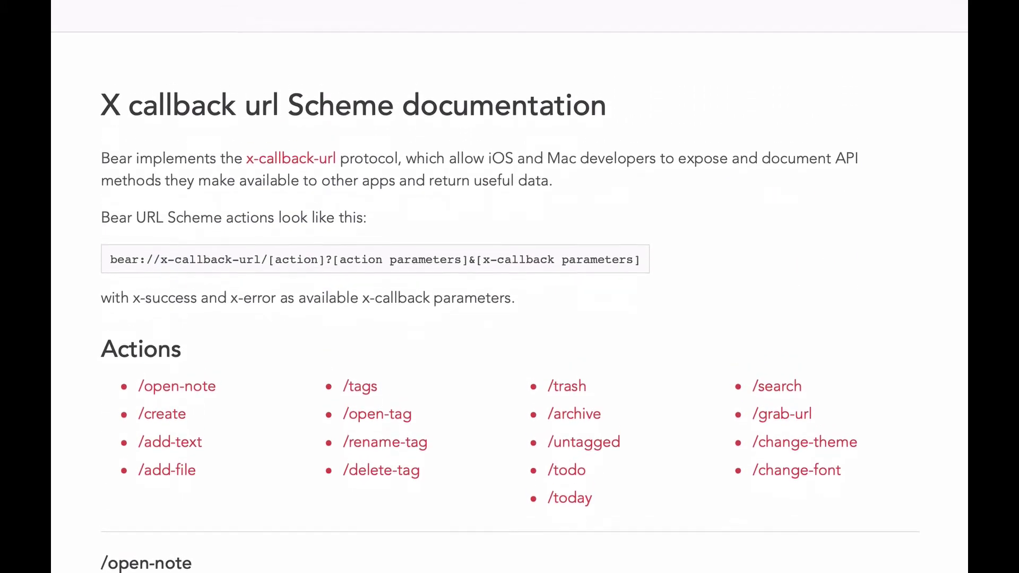
pyautogui.scroll(1, 511, 286)
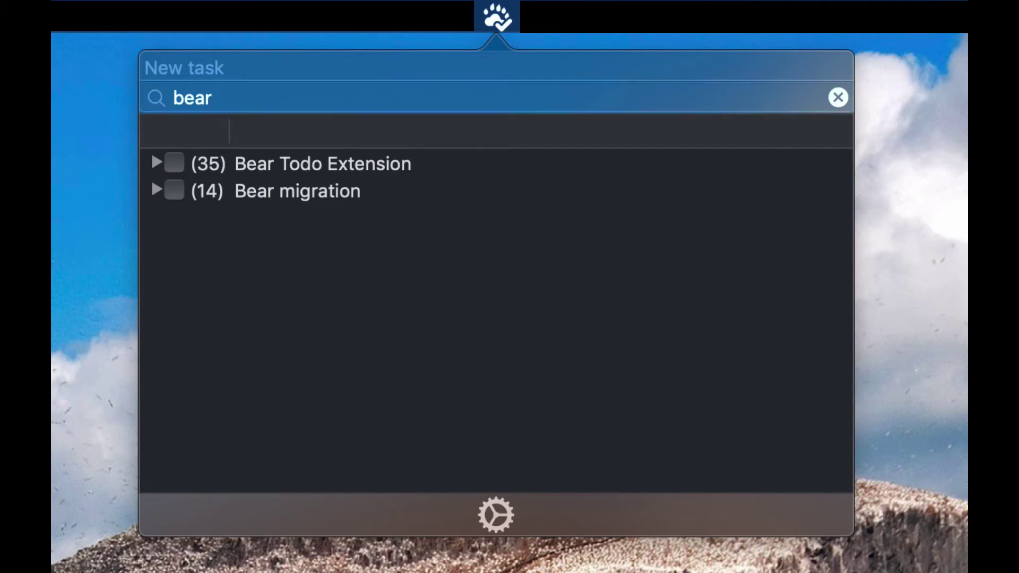